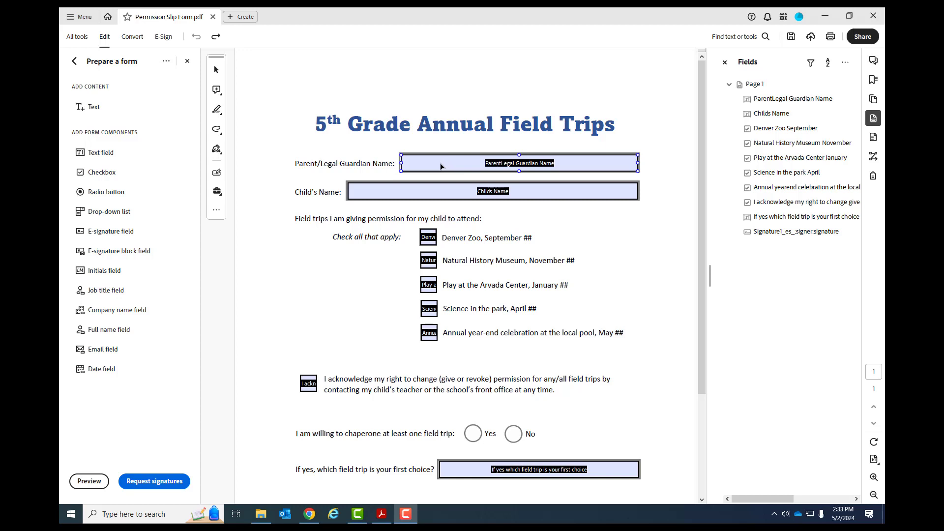
Step: Place a new text field between the form title and the Parent/Legal Guardian Name line, and delete it again
left_click(102, 152)
left_click_drag(290, 134, 550, 150)
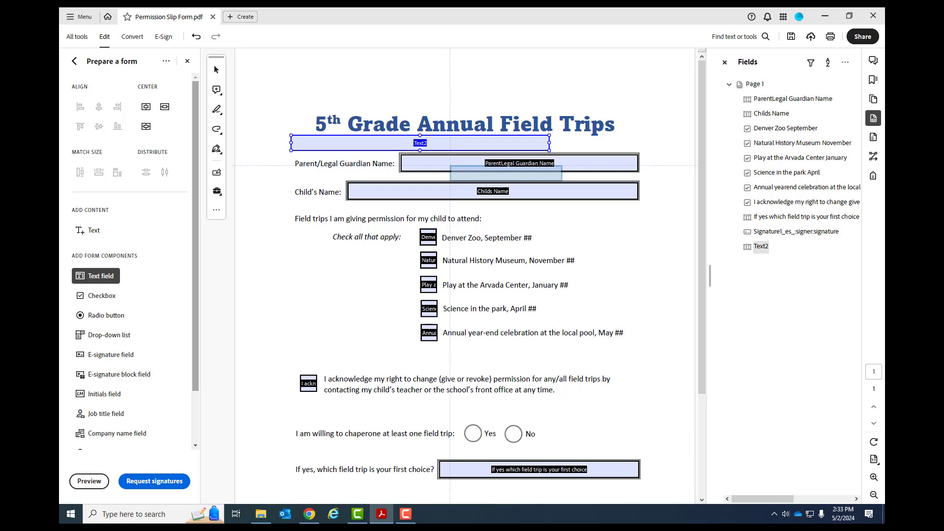
key("Delete")
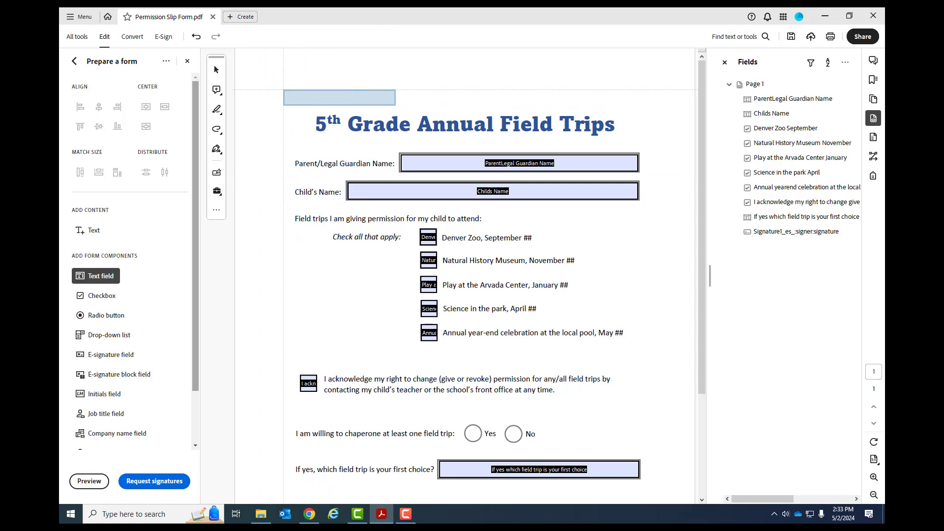
key("Escape")
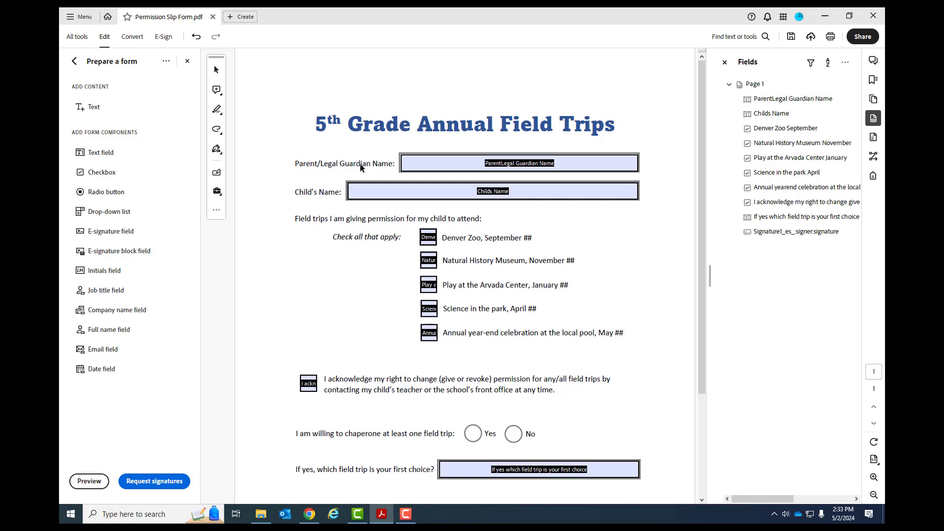
Step: Try stretching the Child's Name field down over the Natural History Museum row, and undo the resize
left_click(445, 167)
left_click(430, 196)
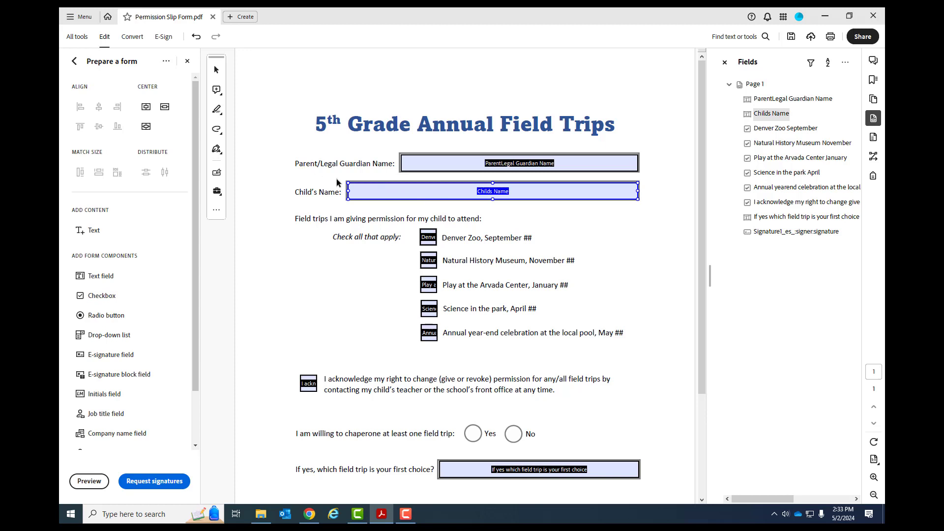
left_click(494, 203)
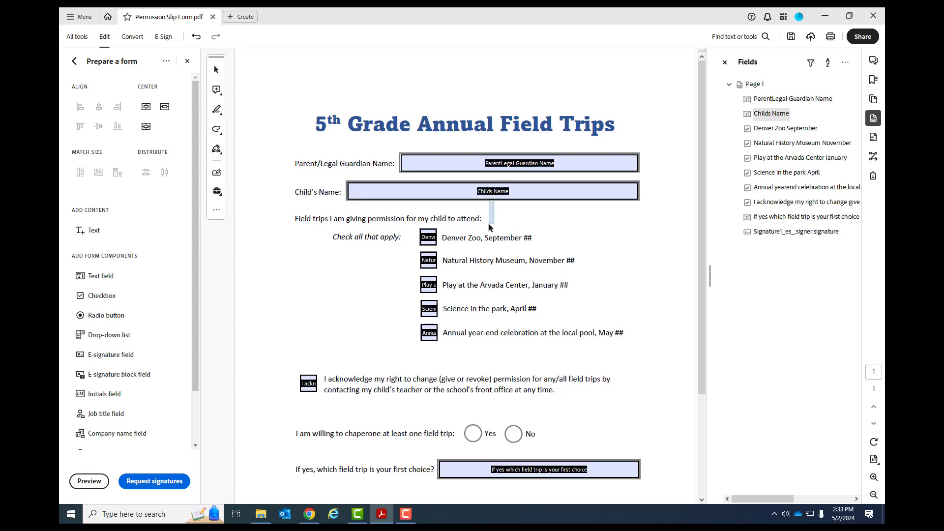
left_click(490, 199)
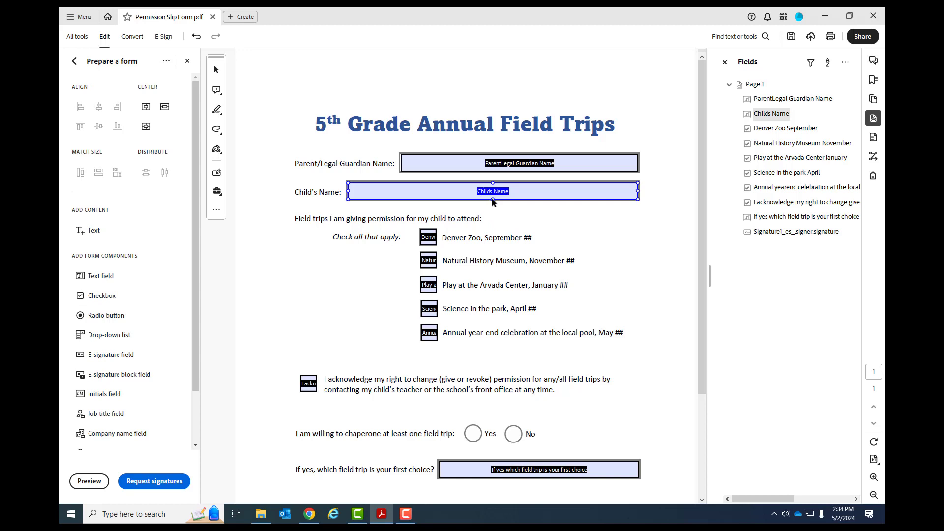
left_click_drag(493, 199, 488, 270)
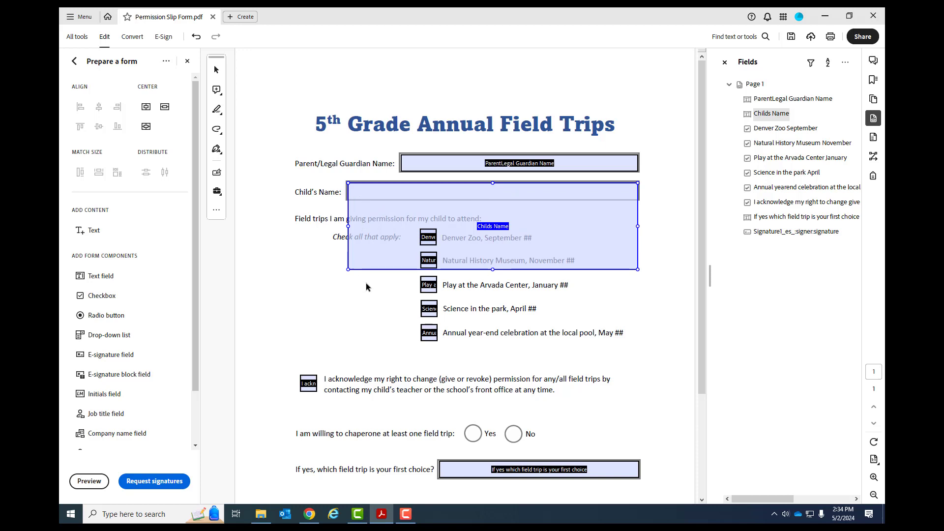
key("ctrl+z")
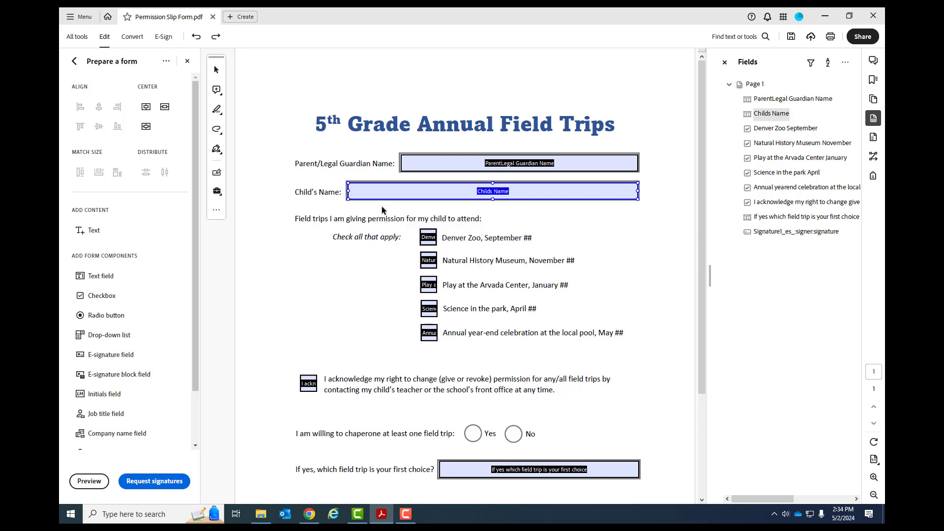
Step: Open the properties of the Parent/Legal Guardian field and rename it "Parent-Legal Guardian Name"
left_click(450, 168, "shift")
left_click(450, 168)
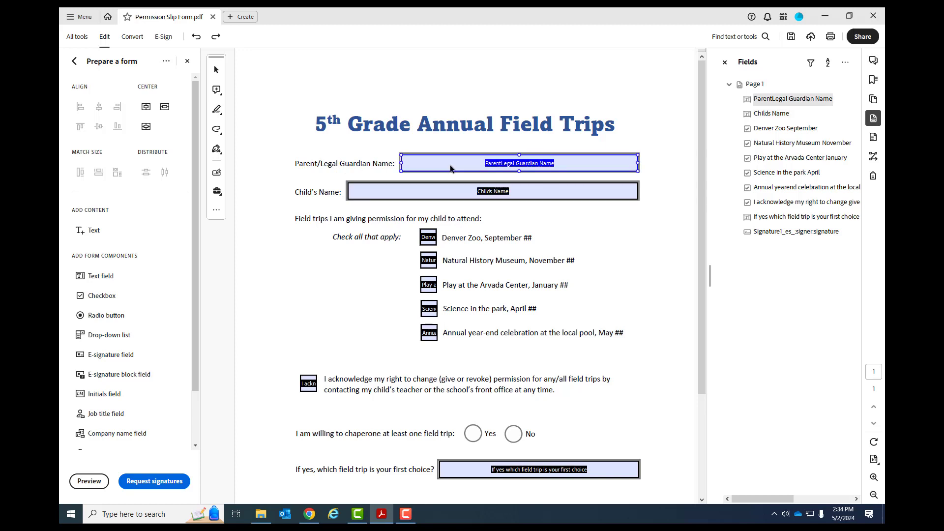
double_click(452, 169)
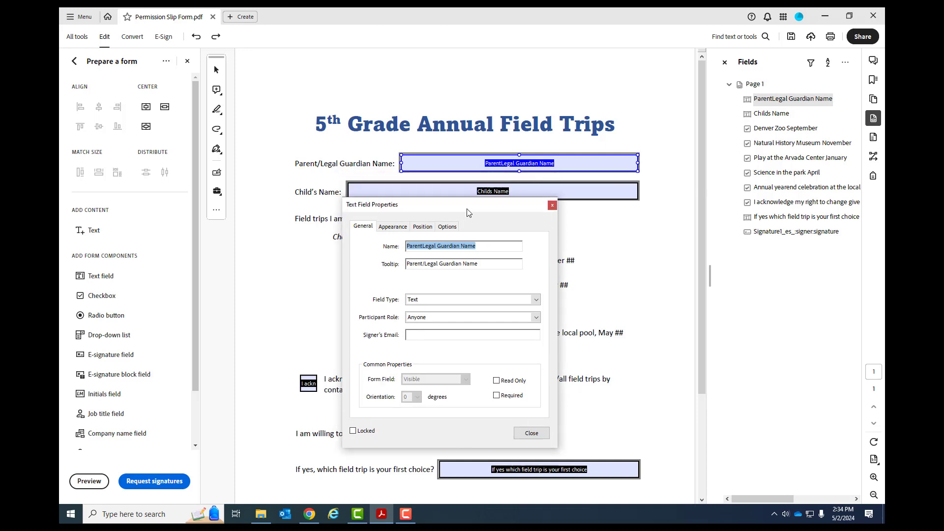
left_click_drag(469, 212, 582, 224)
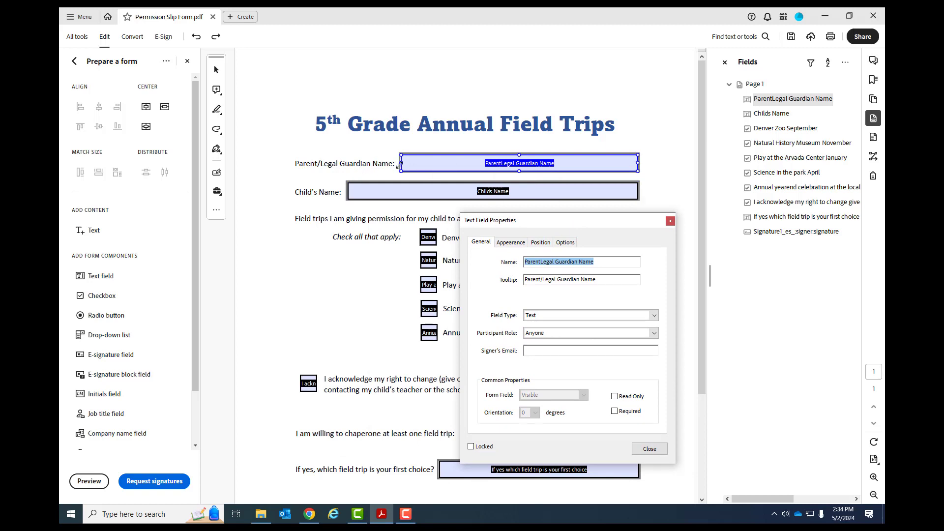
left_click(553, 264)
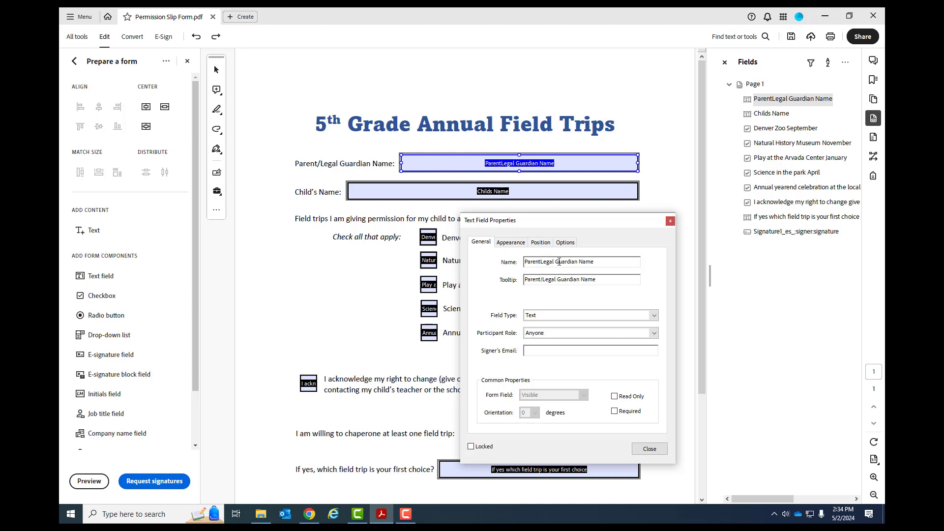
type("-")
key("Tab")
Step: Replace the Parent/Legal Guardian field's tooltip with "Enter your full name"
left_click(527, 280)
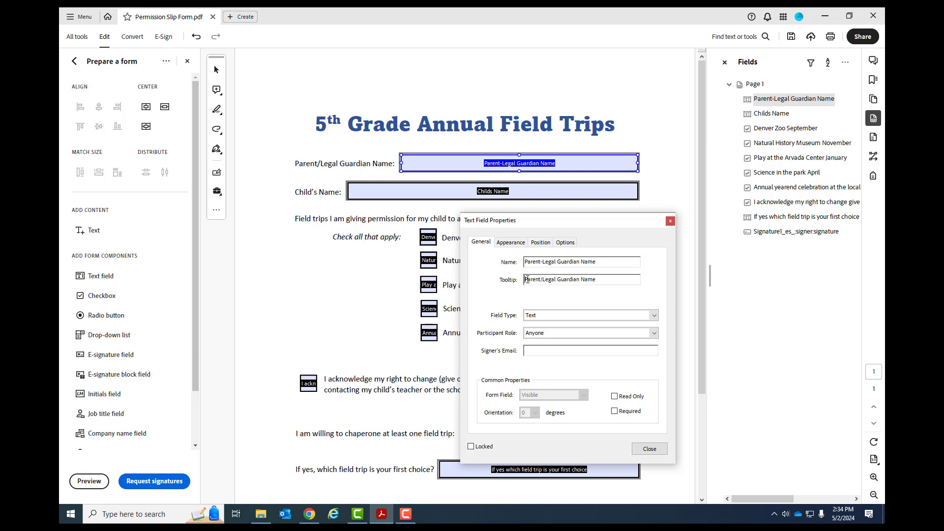
left_click_drag(527, 279, 604, 291)
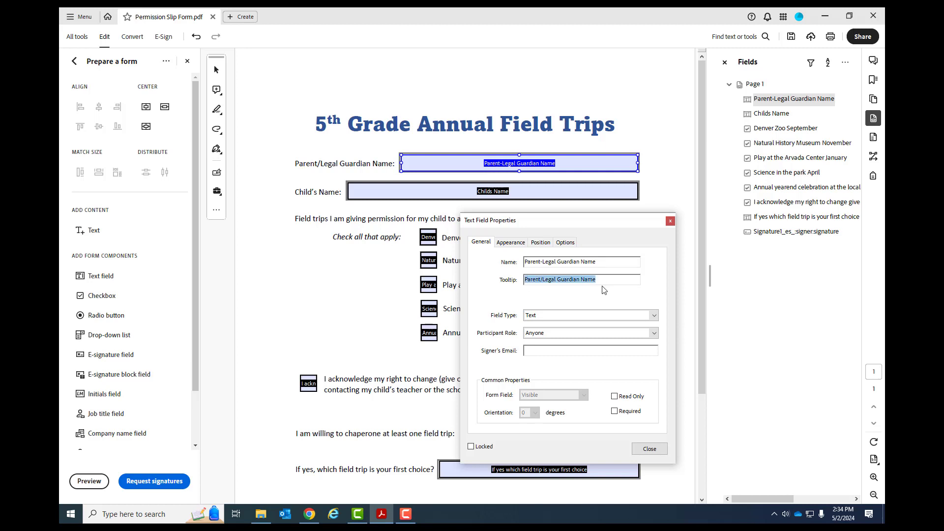
type("Enter ")
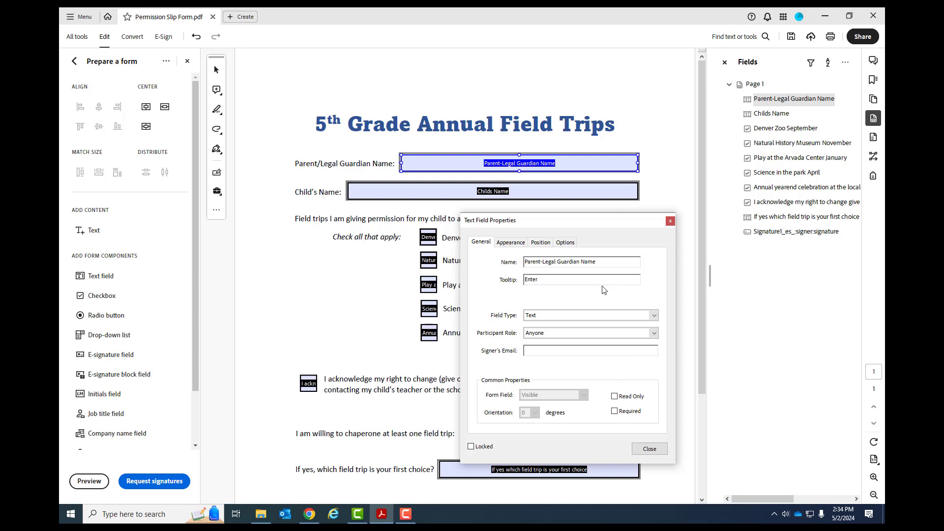
type("your full name")
Step: Review the available field types and form components, and mark the Parent/Legal Guardian field as required
left_click(560, 317)
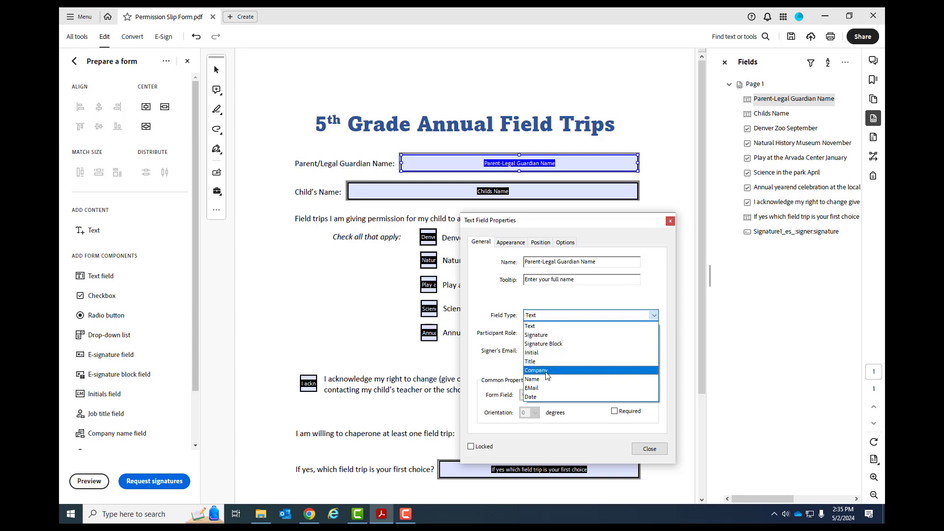
left_click(194, 399)
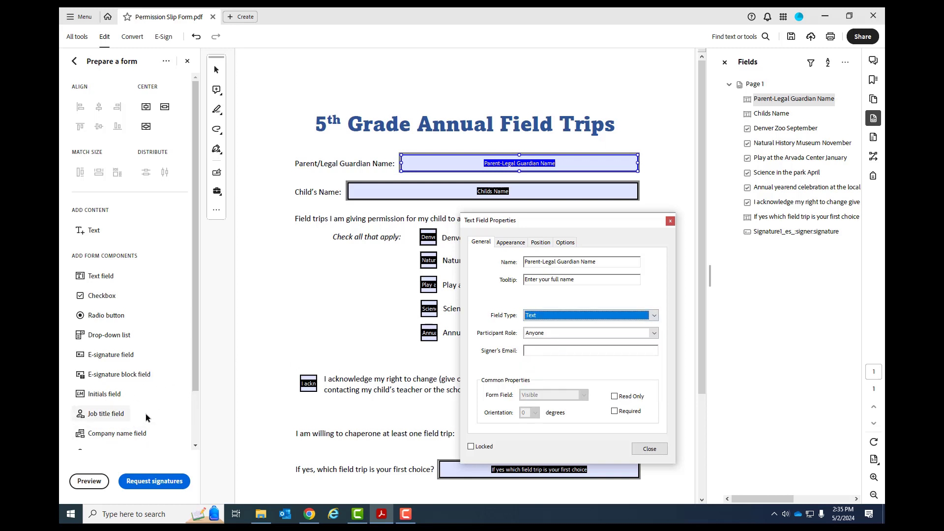
left_click_drag(194, 381, 196, 442)
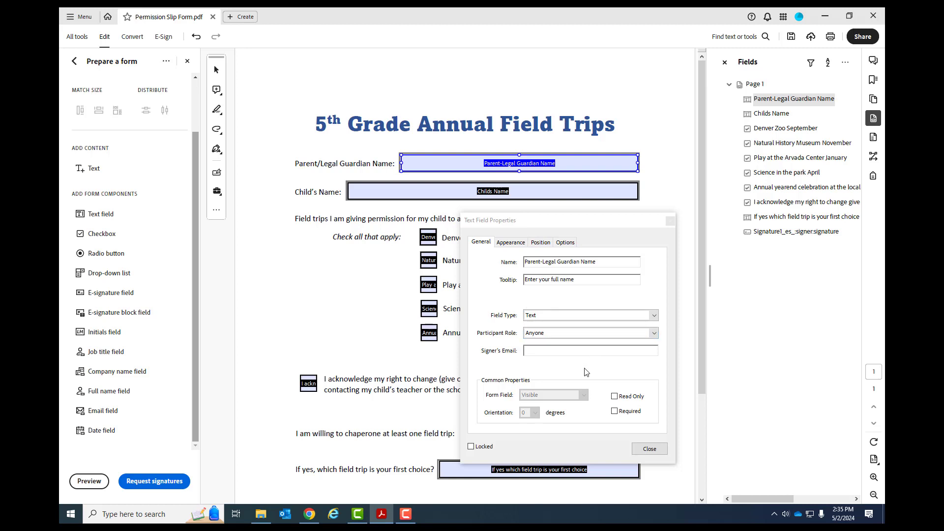
left_click(623, 413)
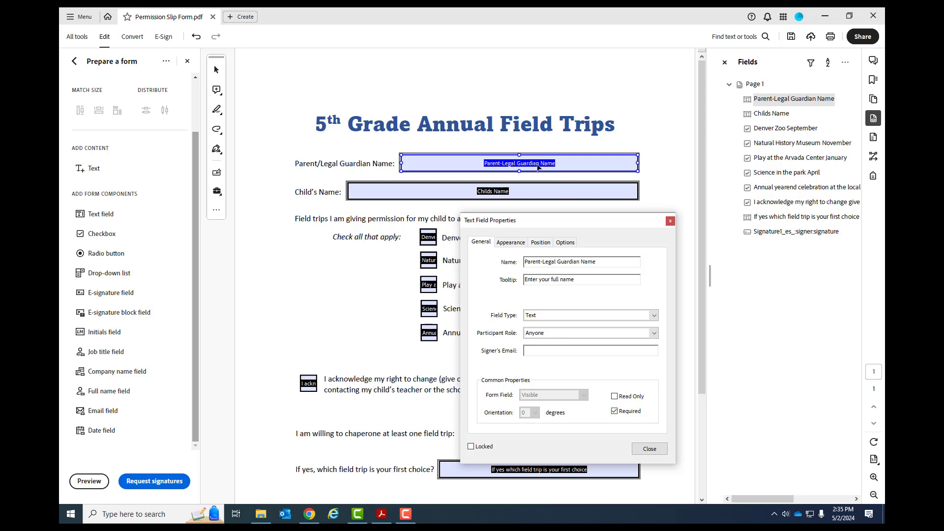
Step: Set the Parent/Legal Guardian field's font size to 12
left_click(507, 245)
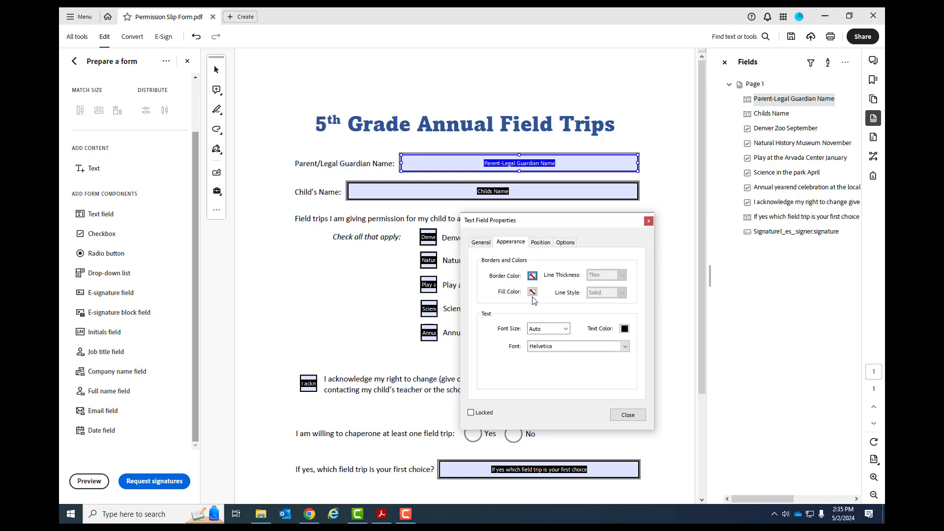
left_click(555, 329)
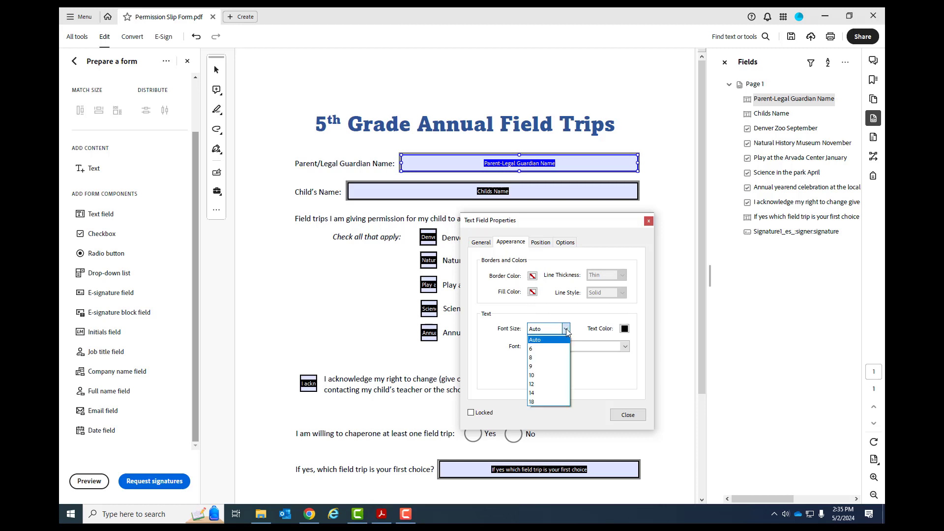
left_click(555, 384)
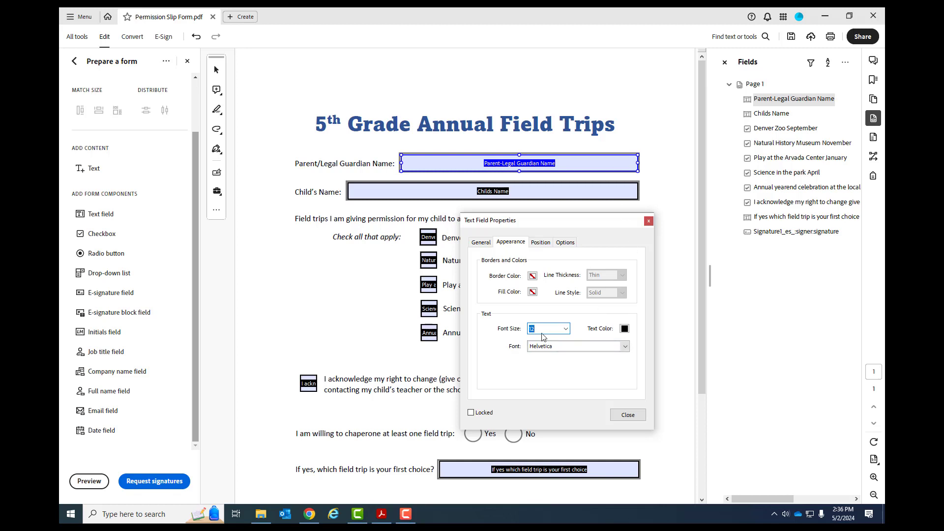
Step: Check the Parent/Legal Guardian field's position settings, and disable its Check spelling and Scroll long text options
left_click(541, 243)
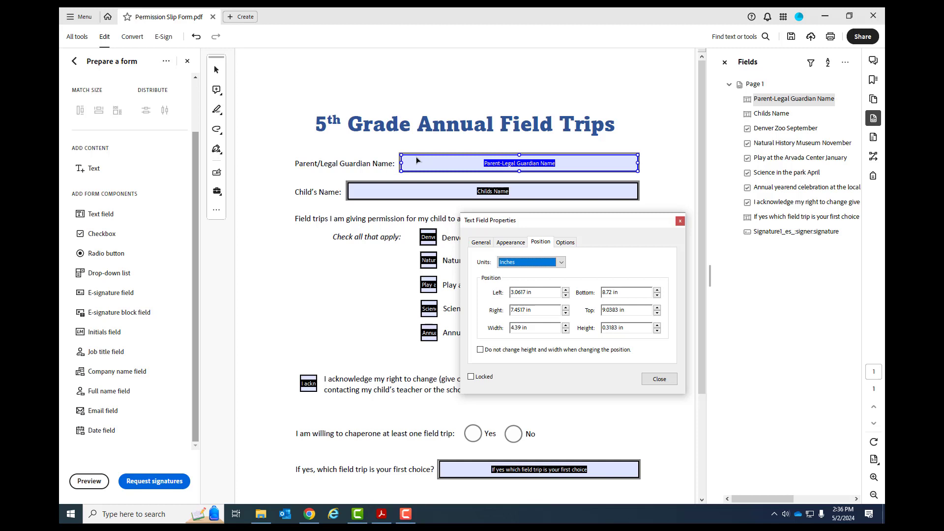
left_click(567, 243)
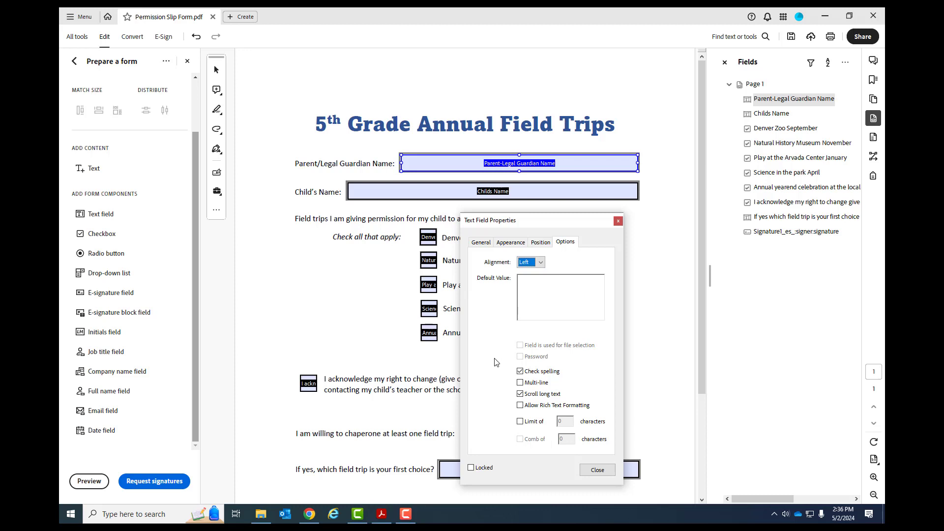
left_click(536, 374)
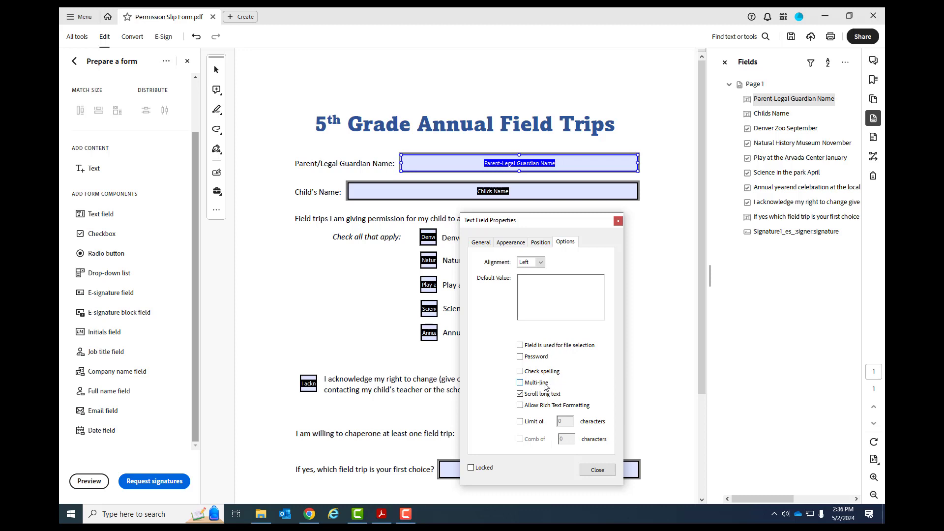
left_click(520, 395)
left_click_drag(592, 224, 601, 218)
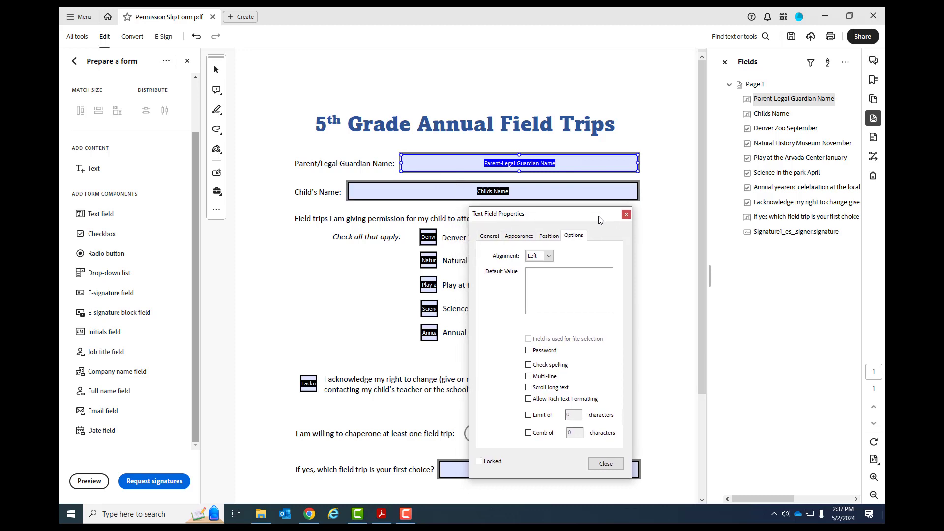
Step: Give the Child's Name field the tooltip "Enter your child's name" and mark it as required
left_click(417, 196)
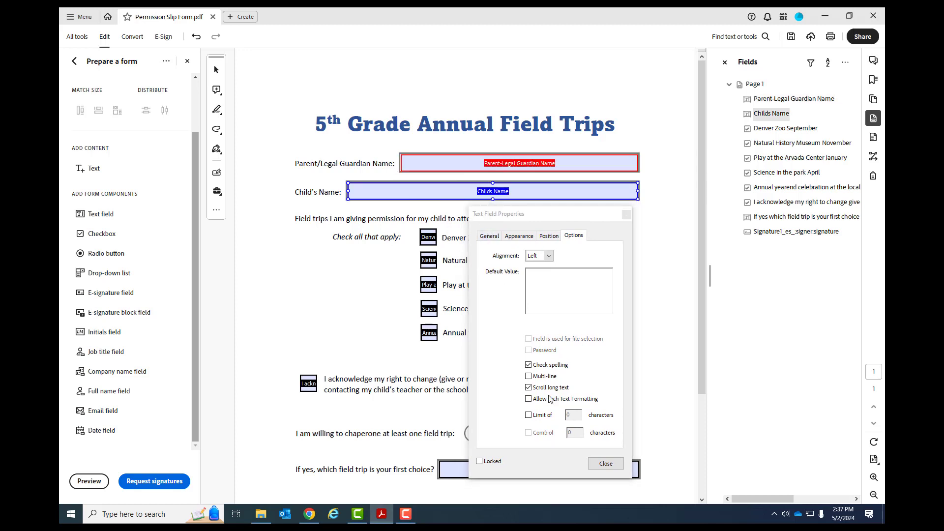
left_click(485, 237)
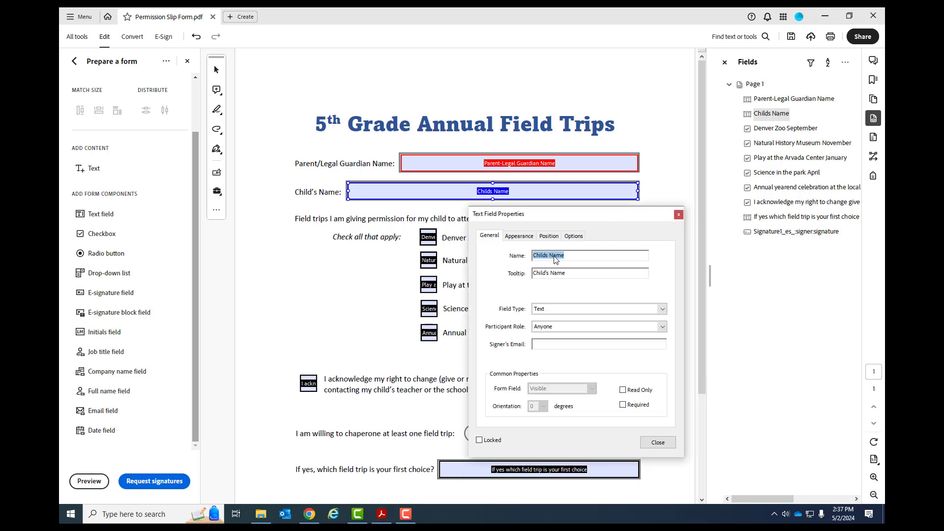
key("Tab")
type("Enter your child's name")
left_click(624, 405)
Step: Set the Child's Name field's font size to 12
left_click(519, 237)
left_click(573, 323)
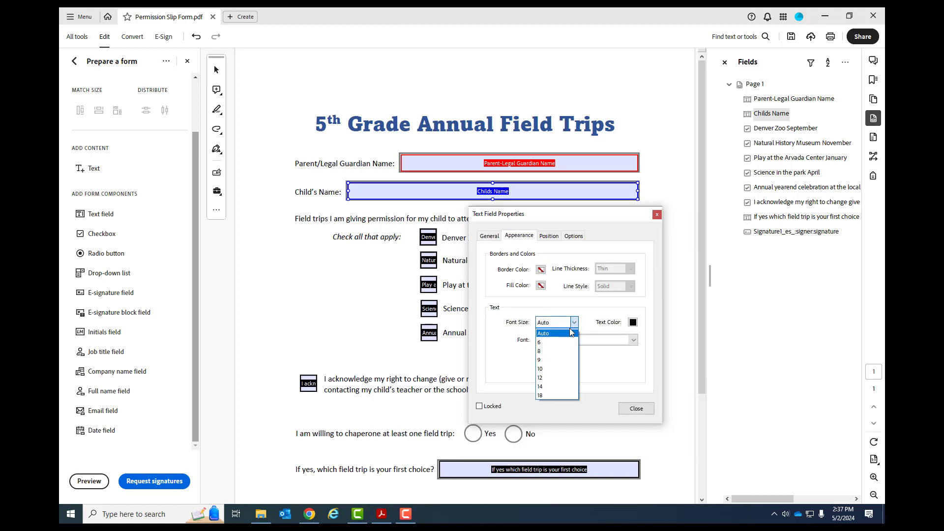
left_click(558, 378)
Step: Disable Scroll long text for the Child's Name field and close its properties
left_click(549, 236)
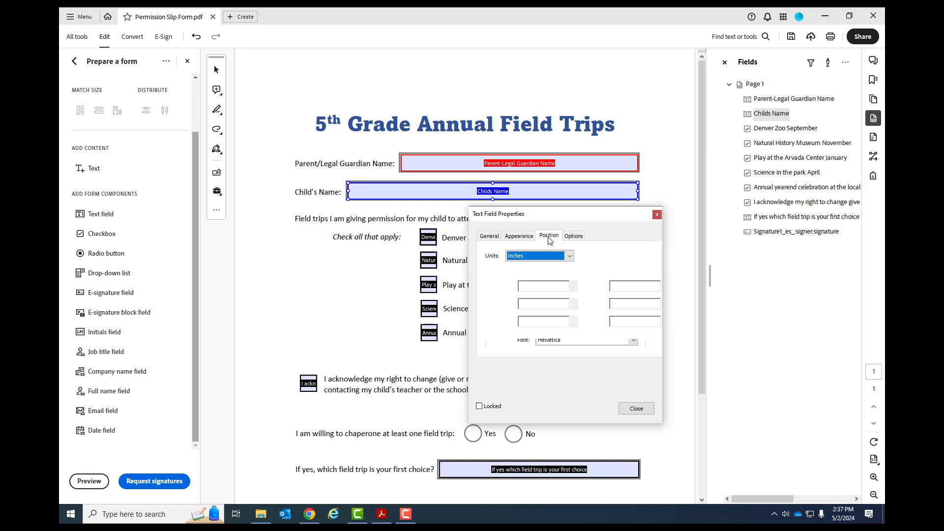
left_click(573, 236)
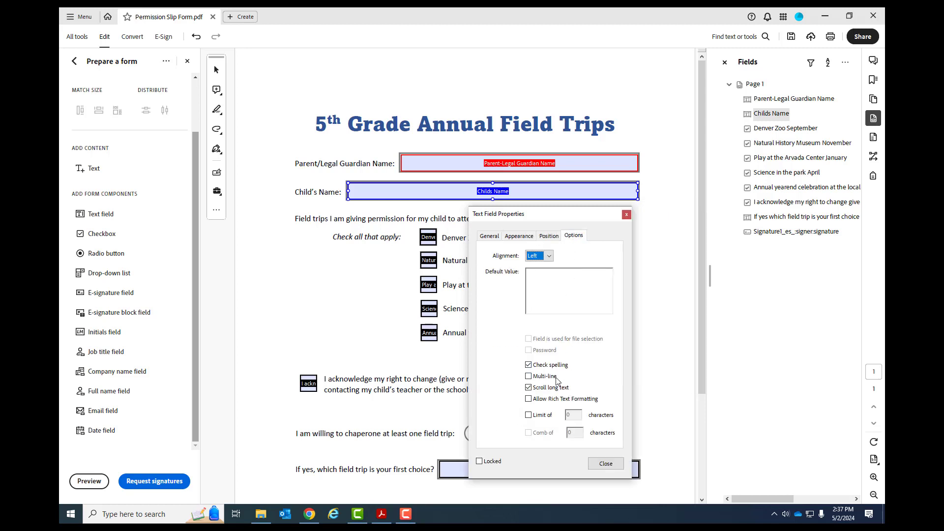
left_click(560, 388)
left_click(606, 464)
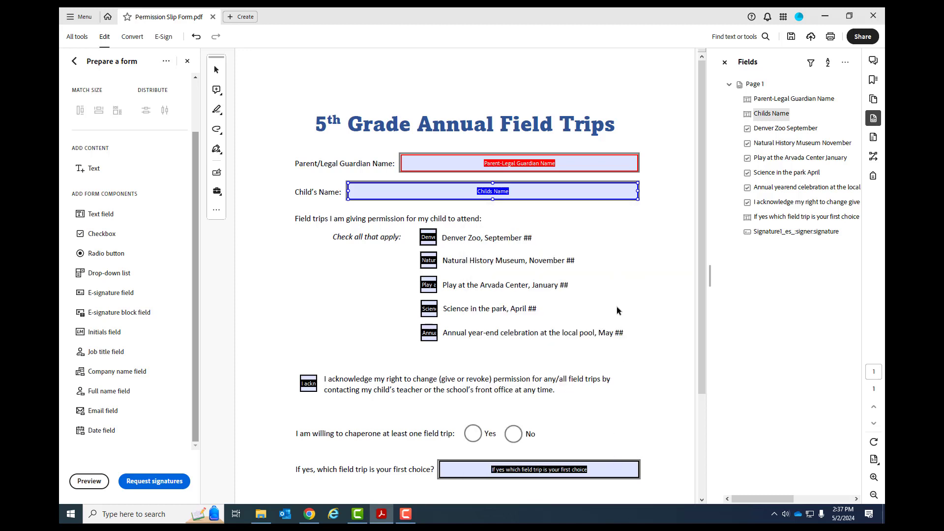
Step: Reopen the Child's Name field properties, compare its general settings with the Parent/Legal Guardian field, and review its text options
double_click(494, 196)
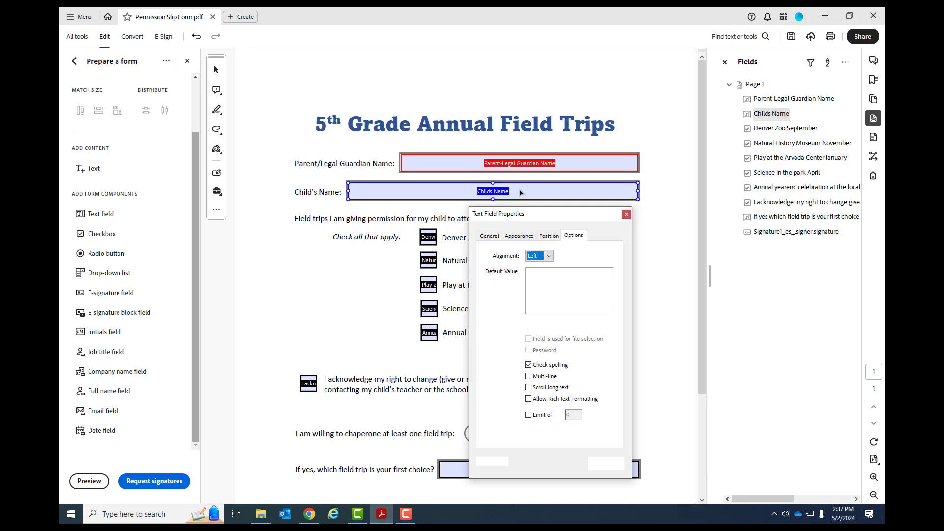
left_click(490, 236)
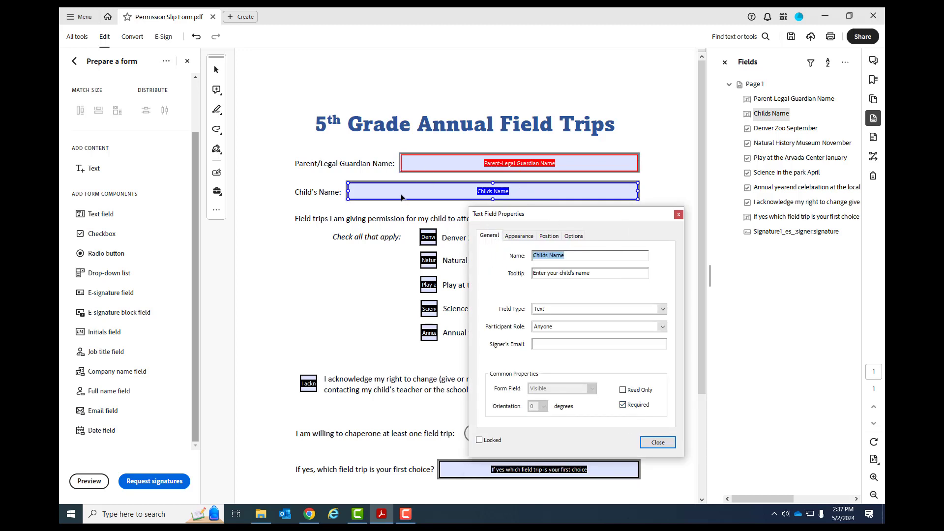
left_click(429, 167)
left_click(423, 196)
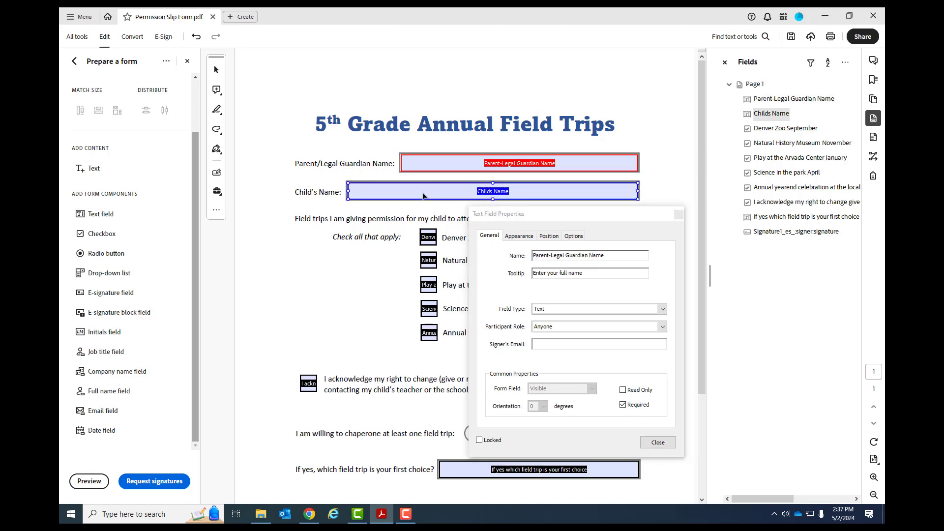
left_click(433, 166)
left_click(421, 193)
left_click(572, 236)
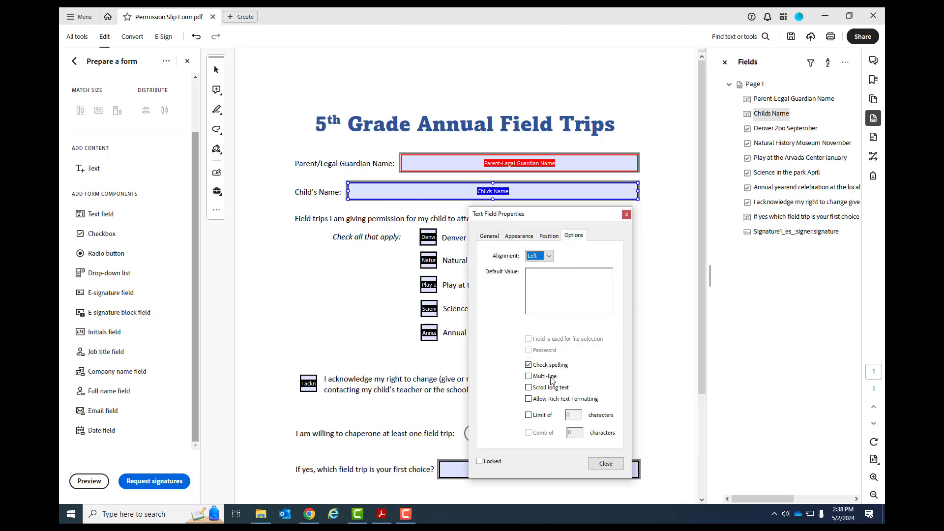